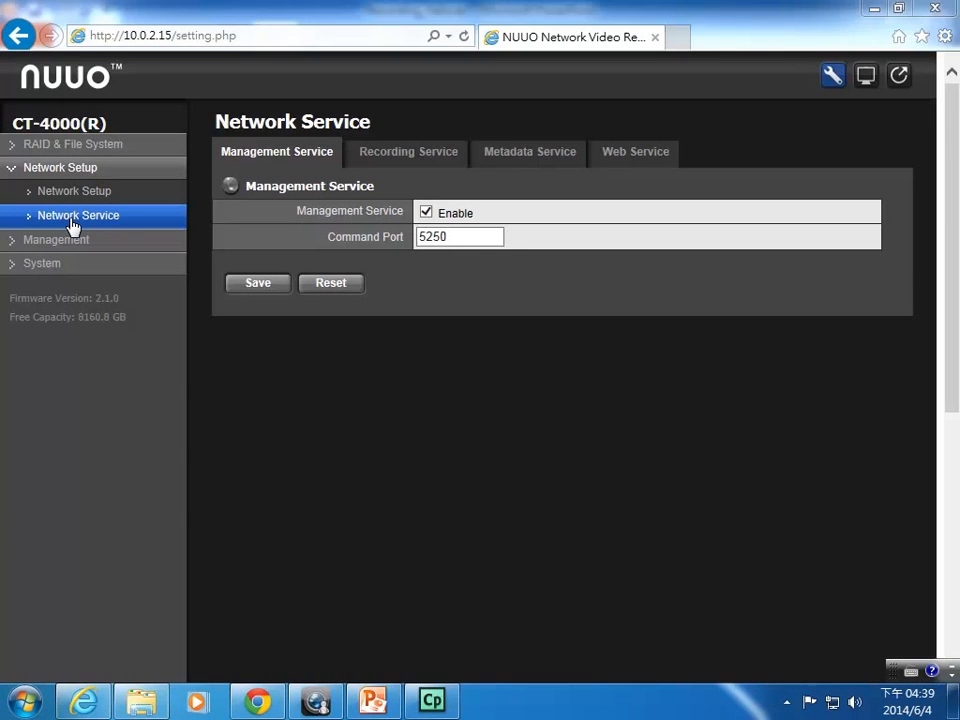
# Show the Recording Service network settings in the NUUO Crystal web configuration
pyautogui.click(410, 154)
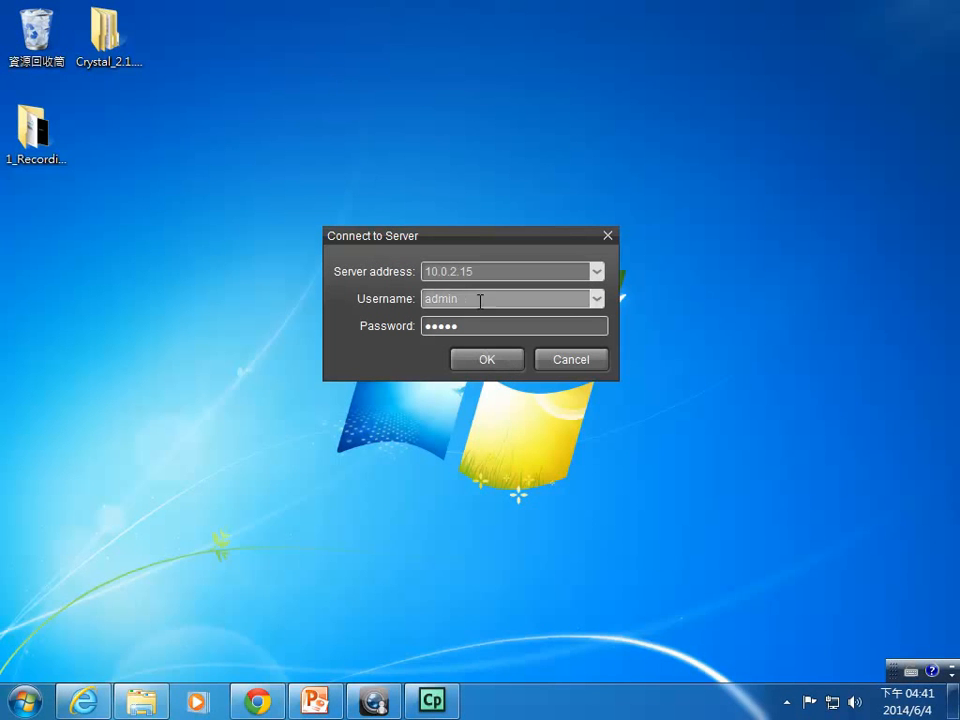
# Connect NuClient to the server at 10.0.2.15 and switch to the Config view
pyautogui.click(499, 272)
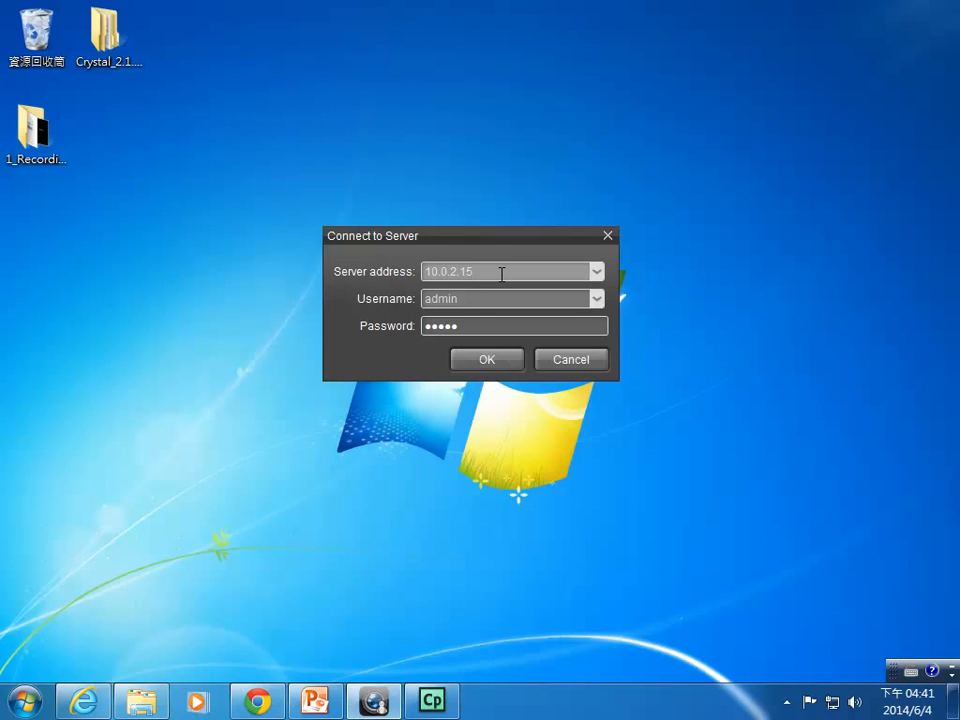
pyautogui.click(493, 364)
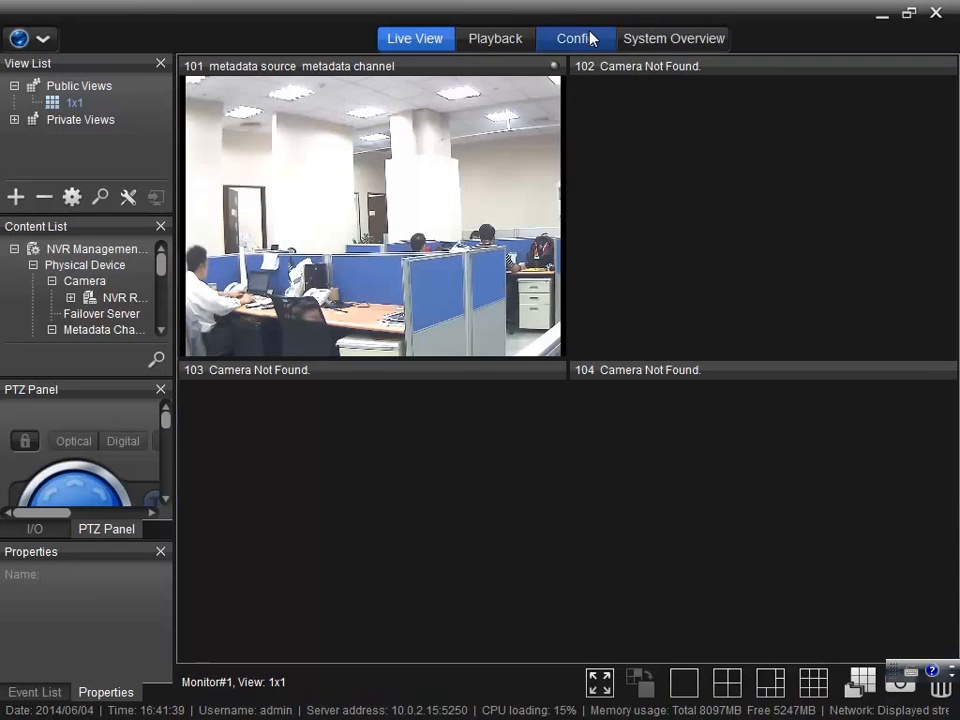
pyautogui.click(588, 37)
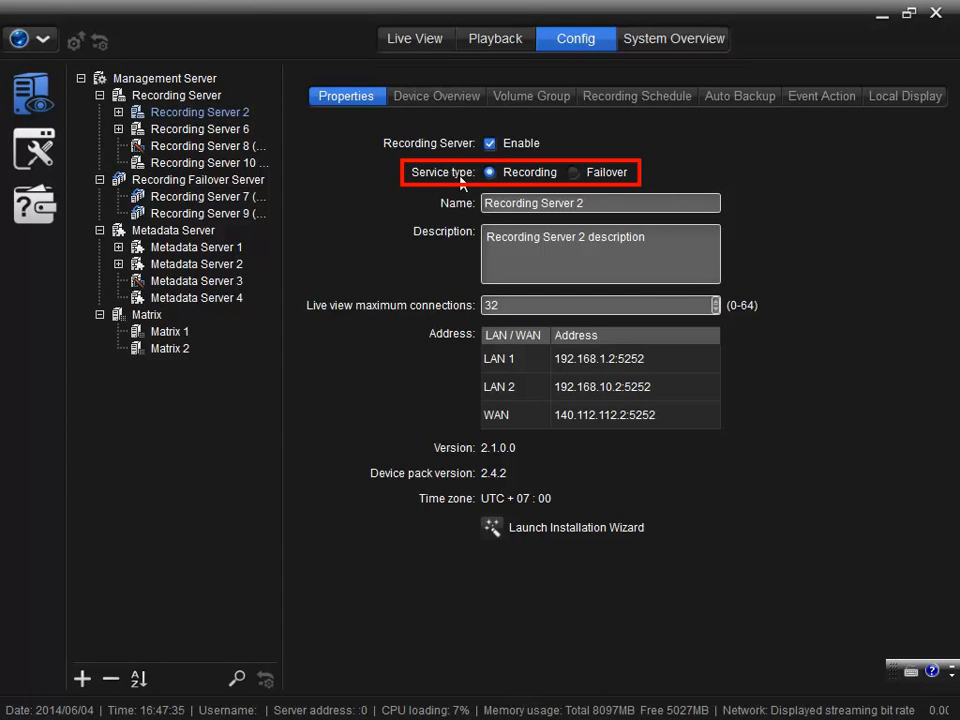
# Change Recording Server 2's service type to Failover and reselect it among the failover servers
pyautogui.click(572, 173)
pyautogui.click(452, 383)
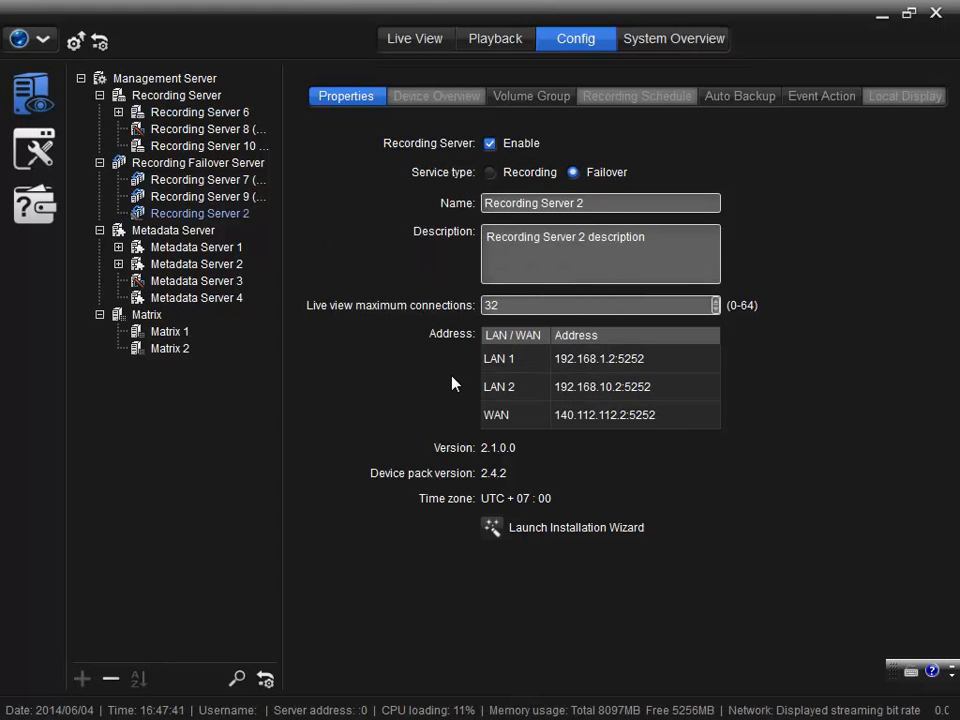
pyautogui.click(237, 220)
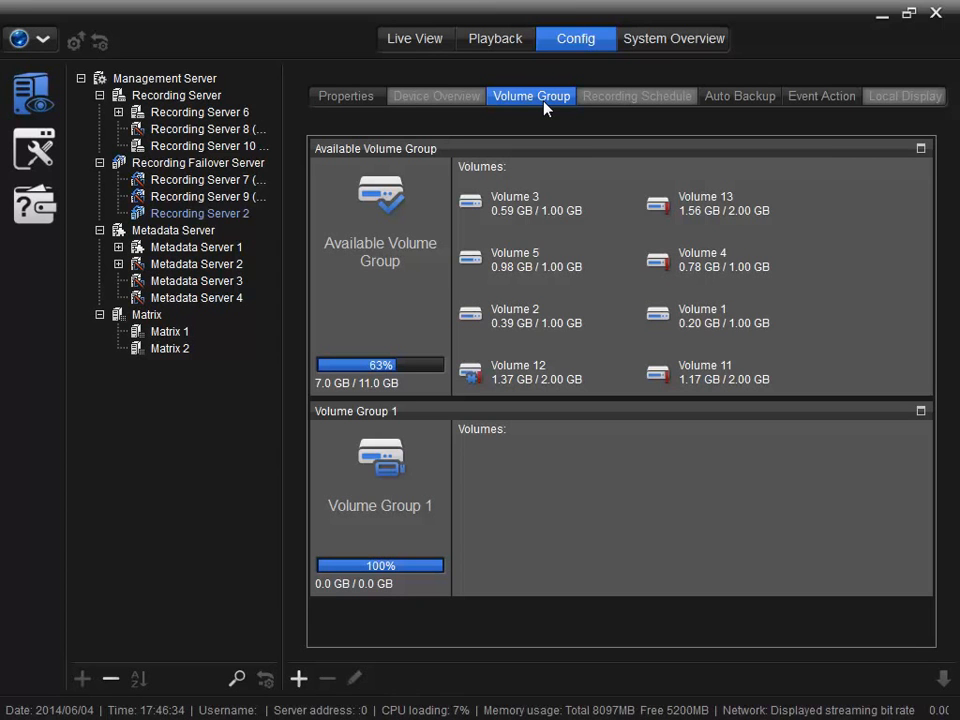
# Add a new volume group and move Volume 2 into Volume Group 1
pyautogui.click(298, 678)
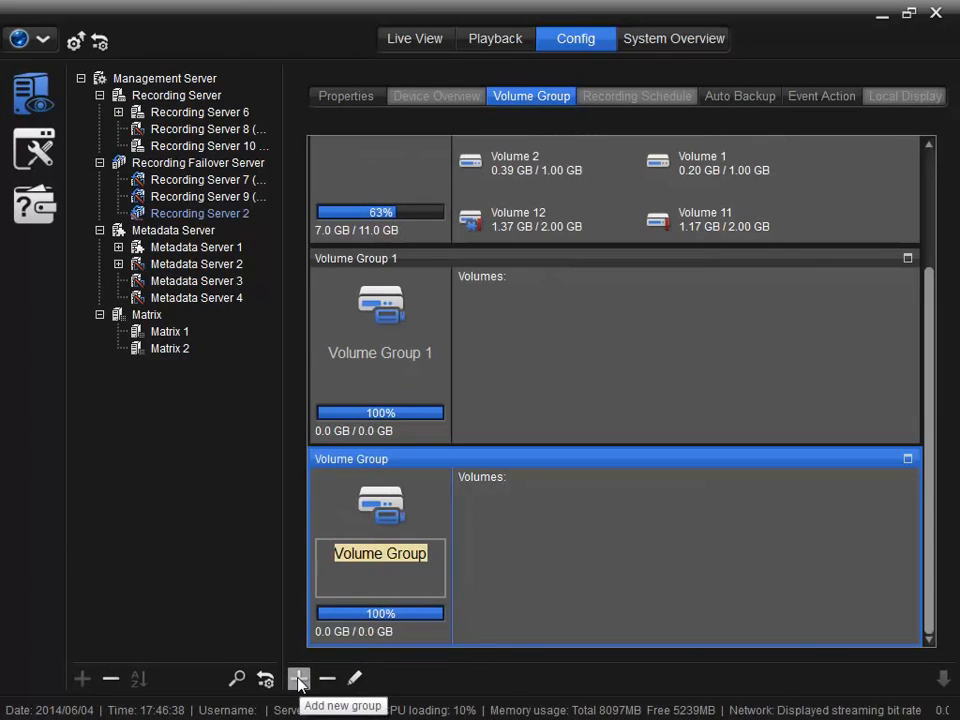
pyautogui.click(508, 172)
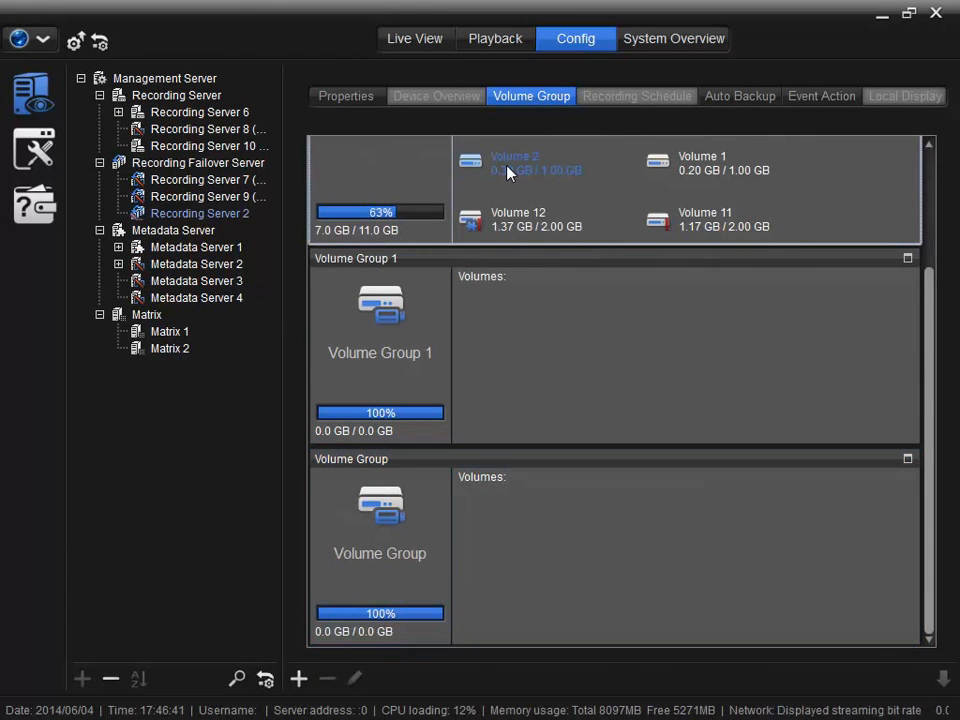
pyautogui.moveTo(508, 172); pyautogui.dragTo(514, 369)
pyautogui.click(431, 387)
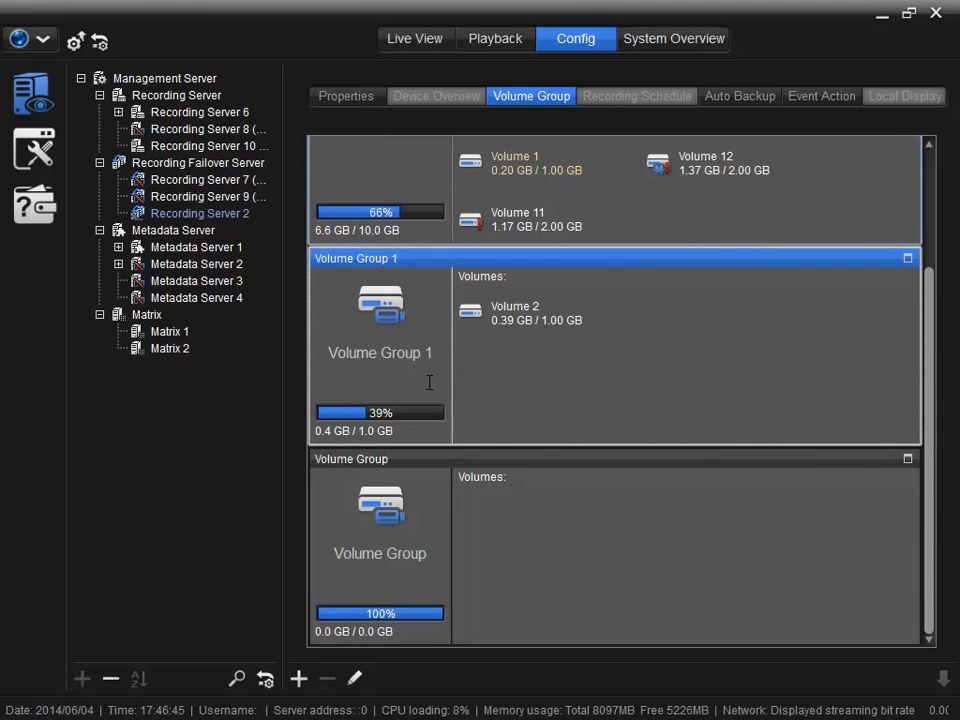
# Move Volumes 1, 3 and 5 together into the new volume group
pyautogui.click(491, 175)
pyautogui.keyDown('ctrl'); pyautogui.click(505, 255); pyautogui.keyUp('ctrl')
pyautogui.keyDown('ctrl'); pyautogui.click(512, 205); pyautogui.keyUp('ctrl')
pyautogui.moveTo(516, 322); pyautogui.dragTo(530, 632)
pyautogui.click(441, 386)
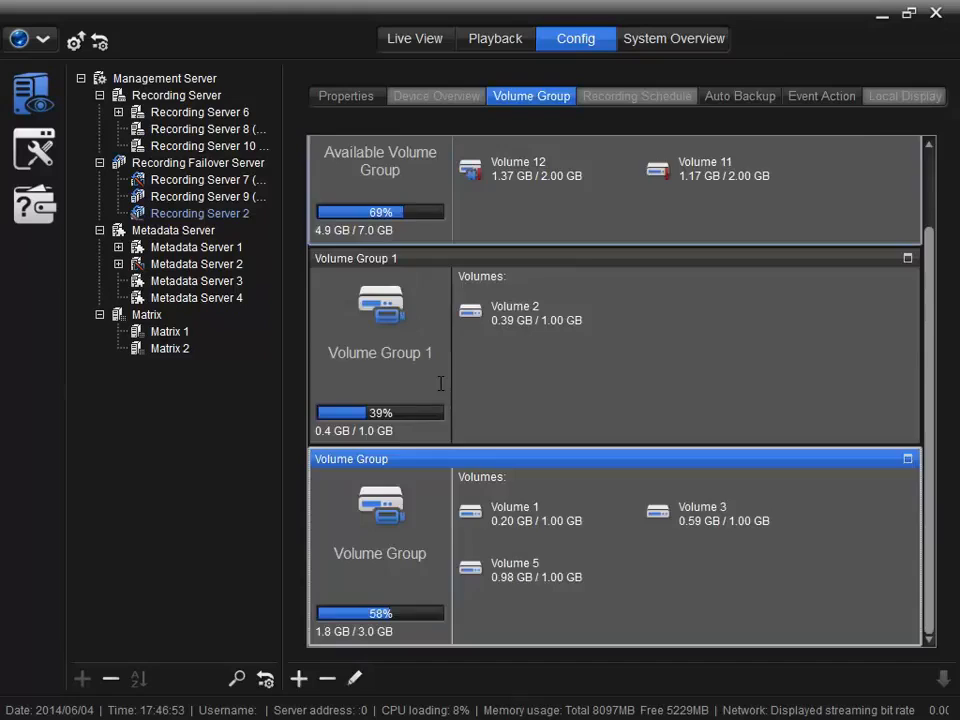
pyautogui.click(737, 97)
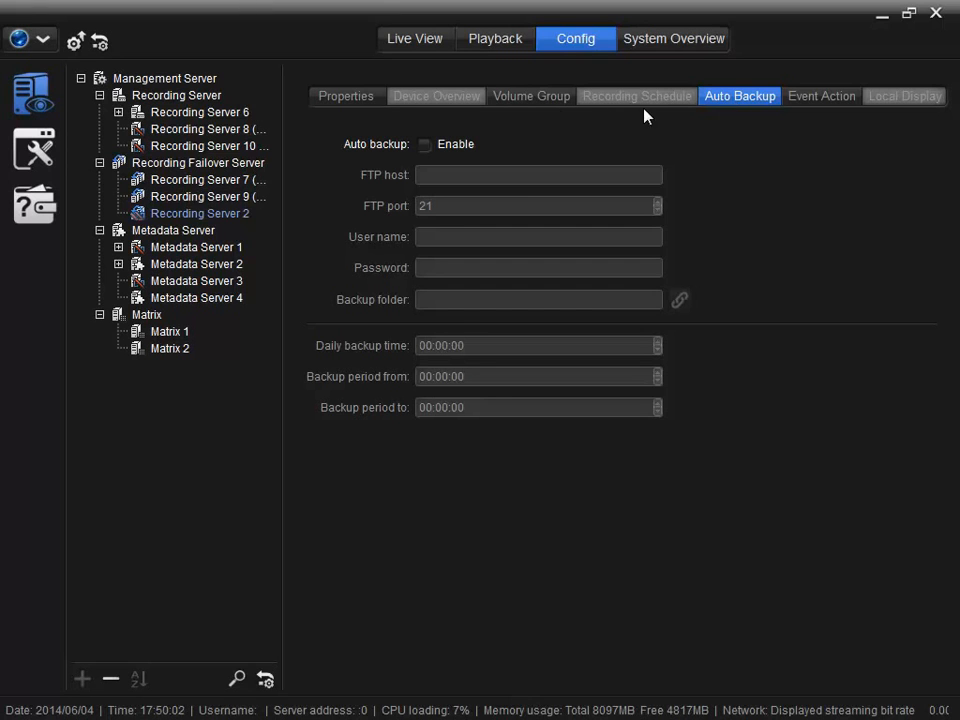
# Enable FTP auto backup to 192.168.1.10 with the FTP login credentials and folder /Recording/Backup/
pyautogui.click(425, 145)
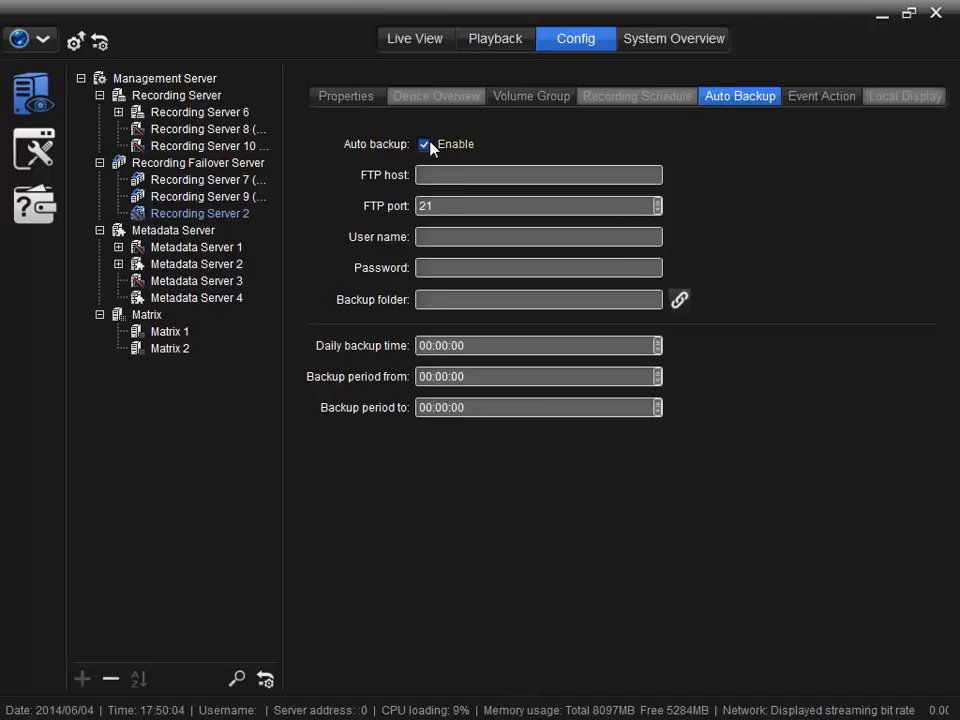
pyautogui.click(476, 174)
pyautogui.write('192.168.1.10')
pyautogui.click(467, 204)
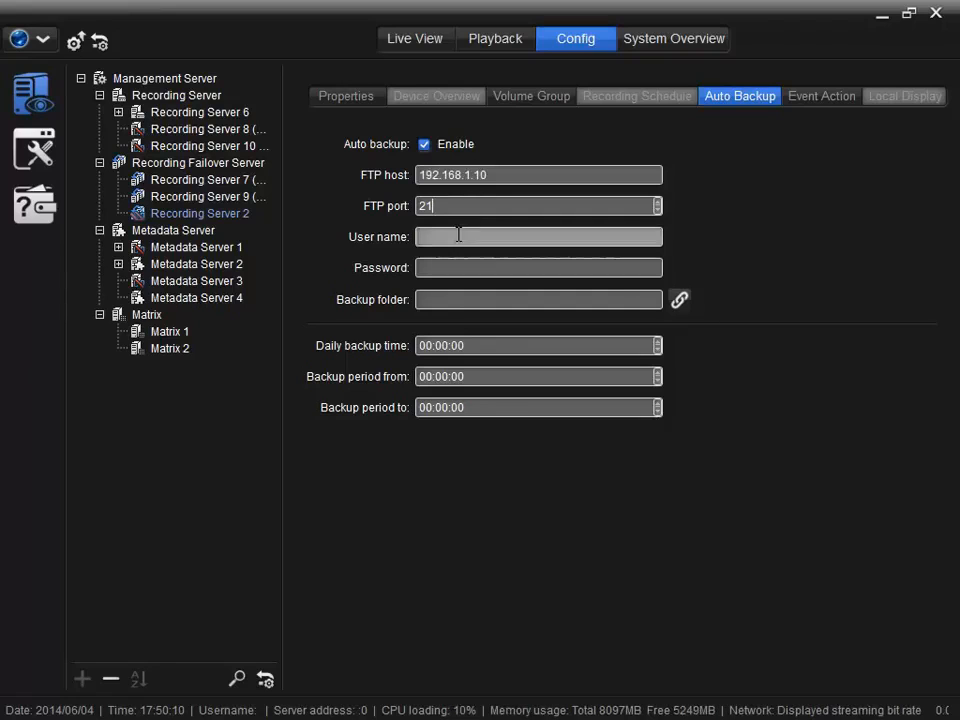
pyautogui.click(458, 235)
pyautogui.write('admin')
pyautogui.press('Tab')
pyautogui.write('admin')
pyautogui.click(455, 298)
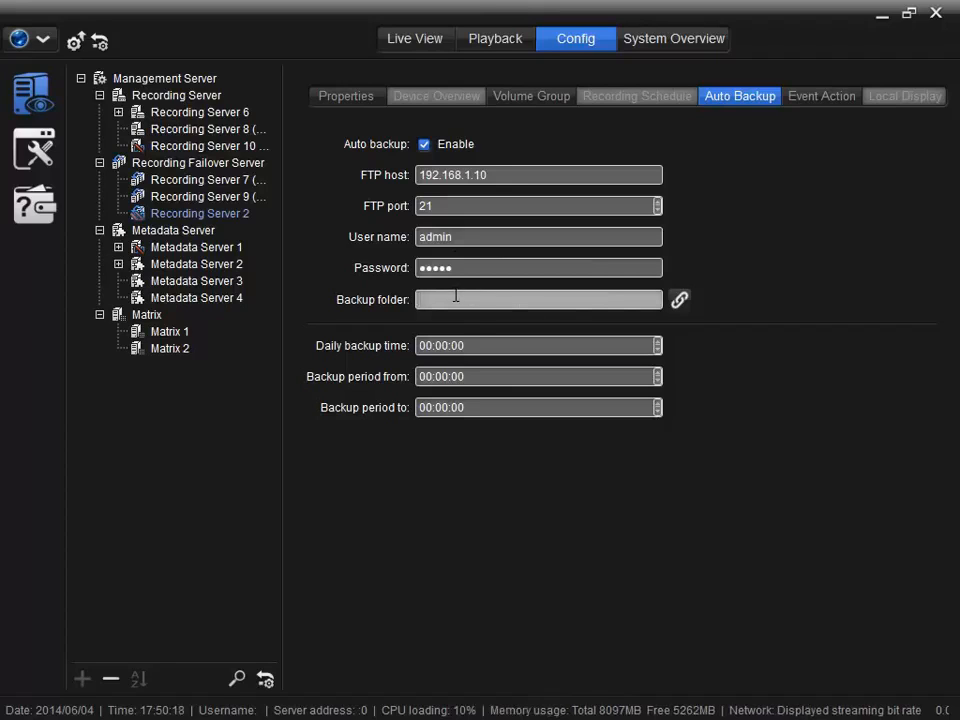
pyautogui.write('/Recording/Backup/')
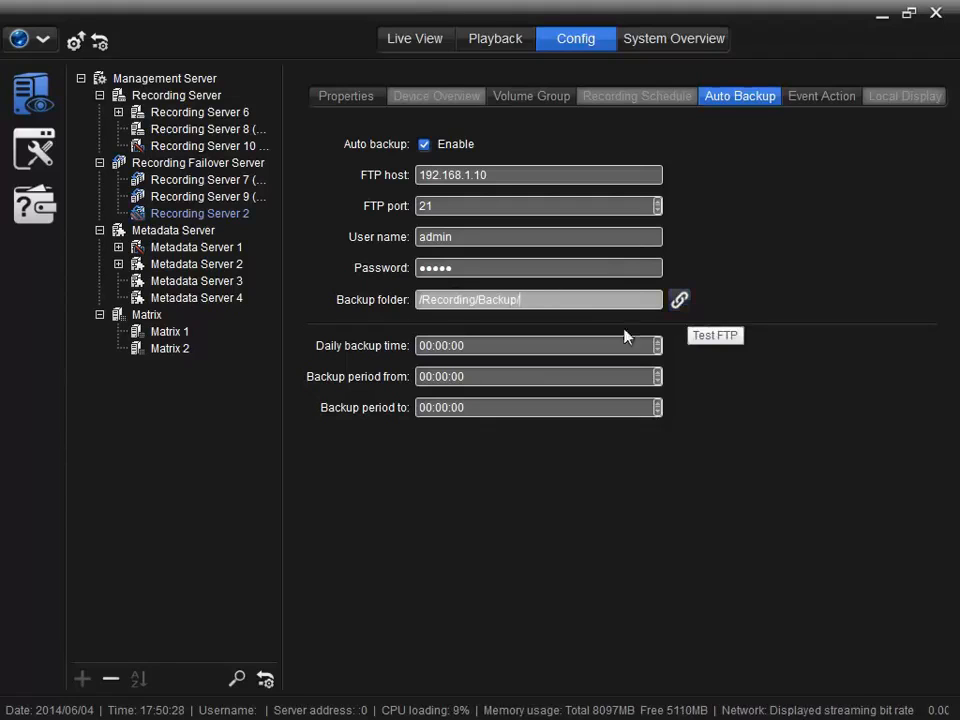
# Set the daily backup hour to 3 and the backup period from 09 to 12
pyautogui.click(531, 344)
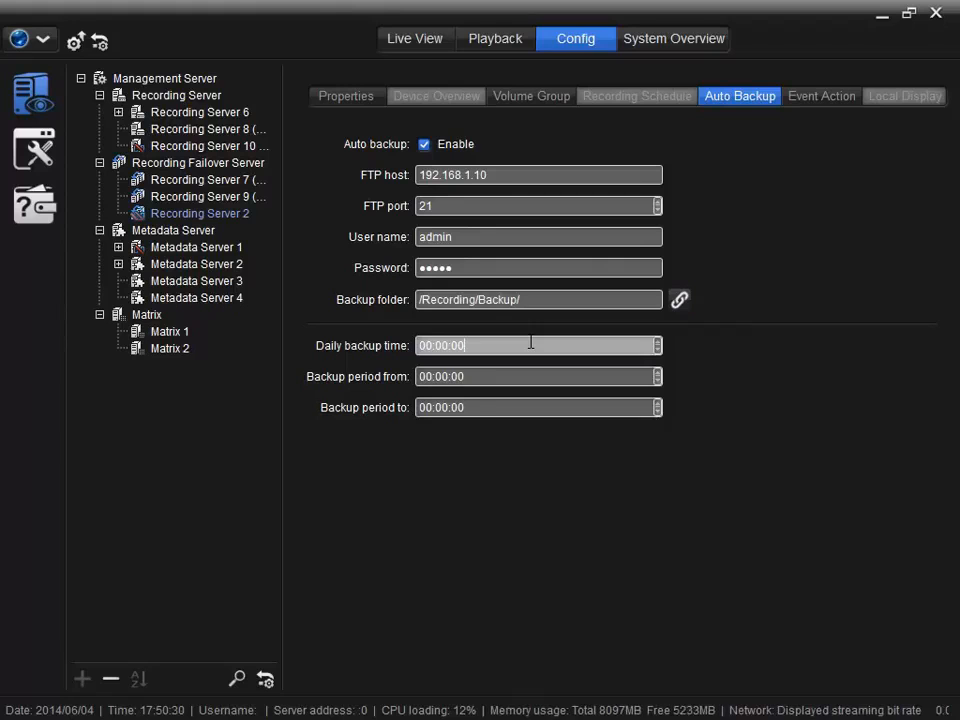
pyautogui.click(430, 345)
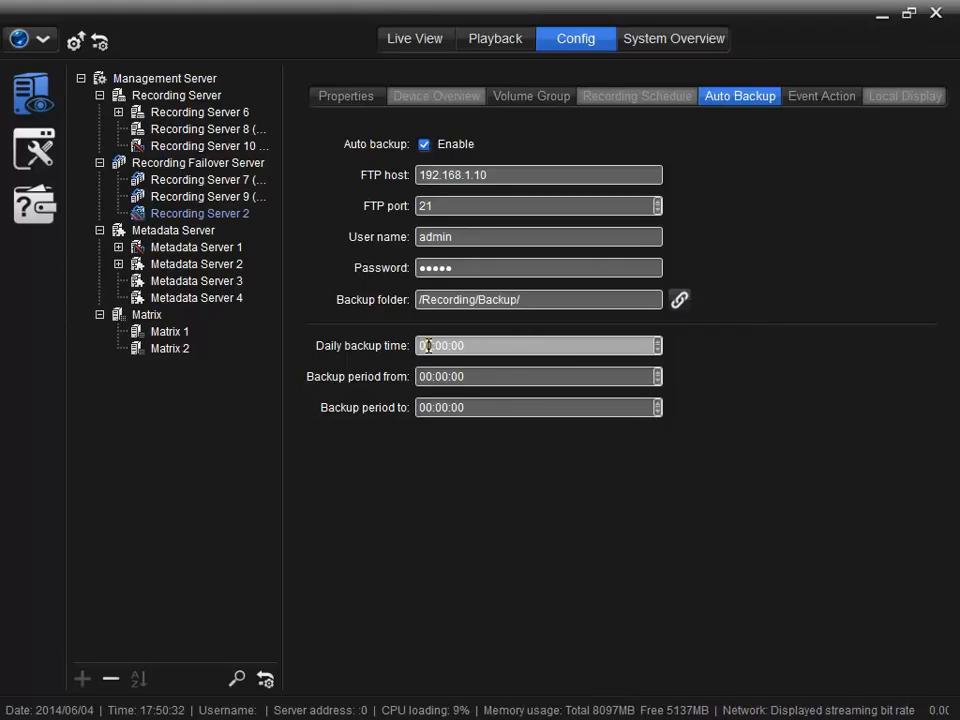
pyautogui.write('3')
pyautogui.click(433, 376)
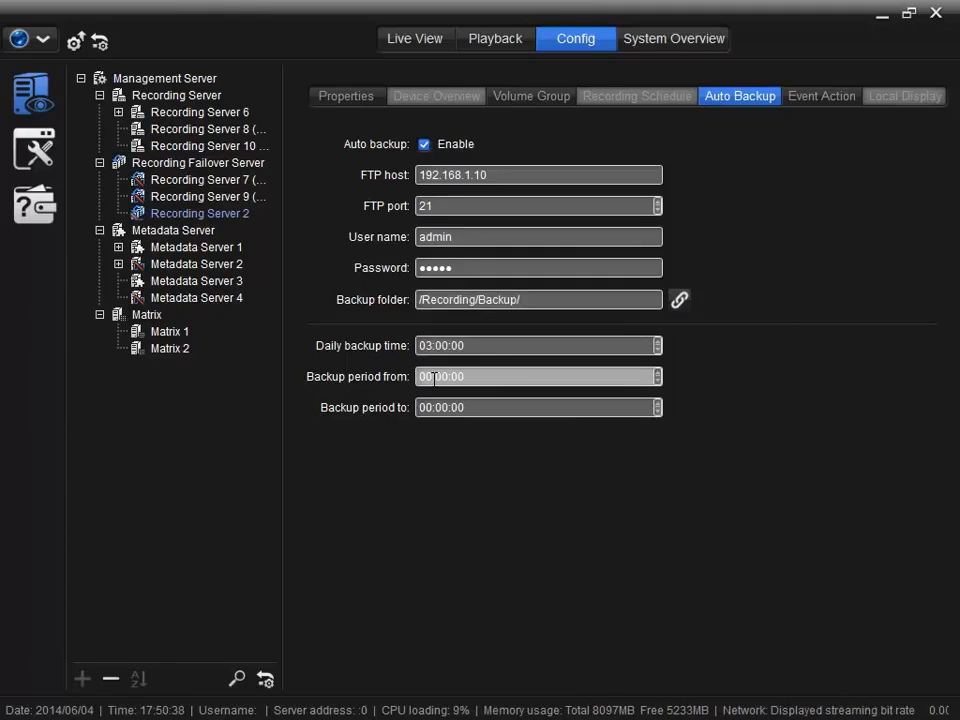
pyautogui.write('9')
pyautogui.click(426, 407)
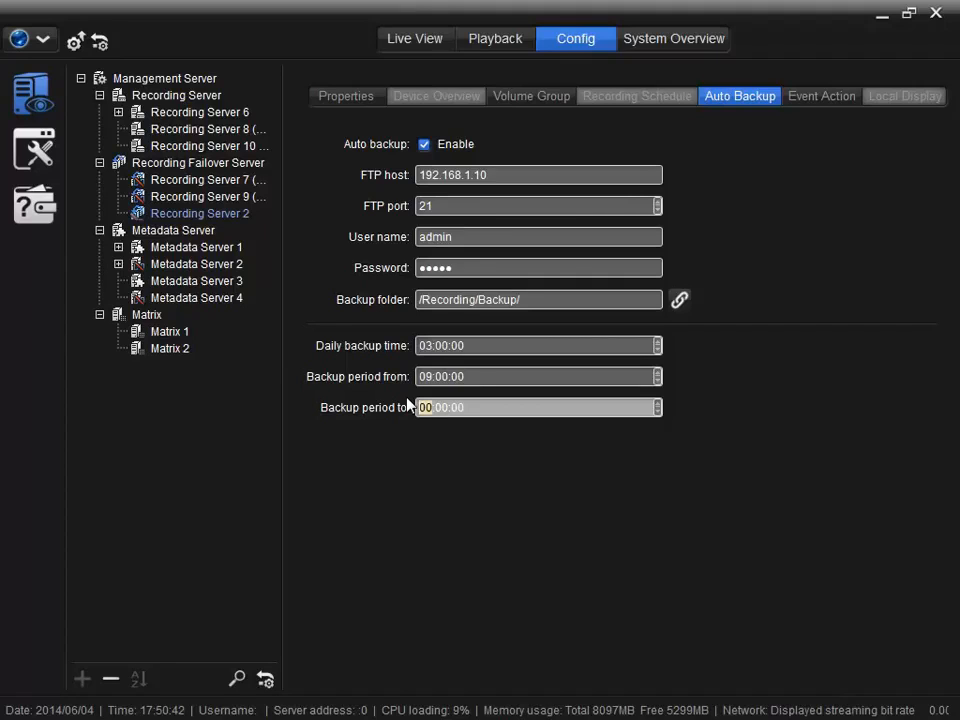
pyautogui.write('12')
pyautogui.click(801, 100)
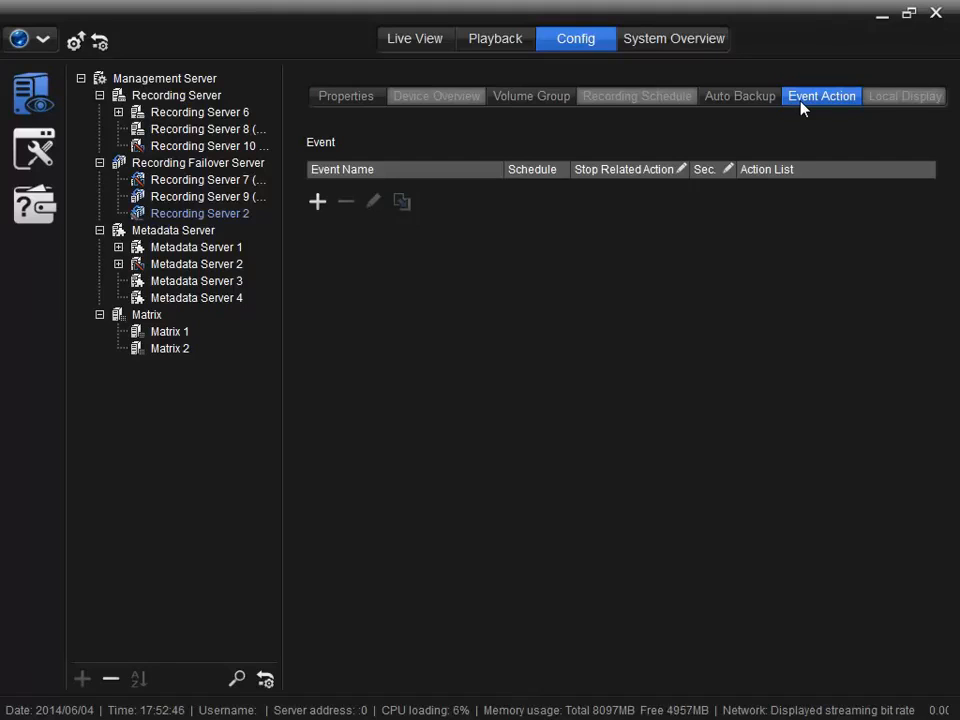
# List the event types available for a new event action
pyautogui.click(317, 202)
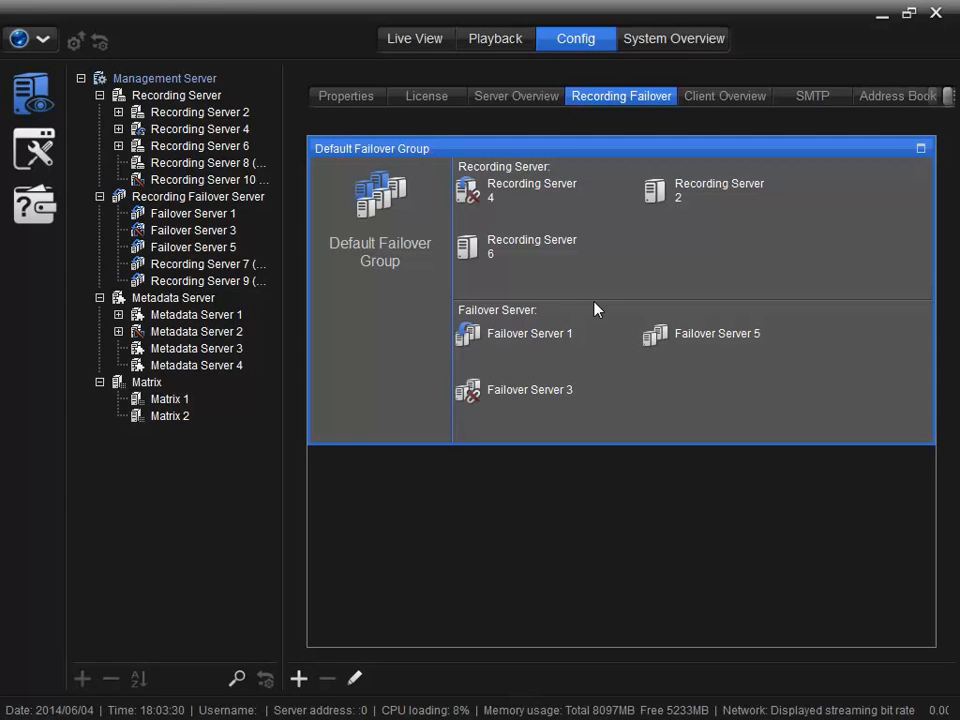
# Under the Management Server, add a failover group with Recording Servers 6 and 4 and Failover Server 5
pyautogui.click(208, 82)
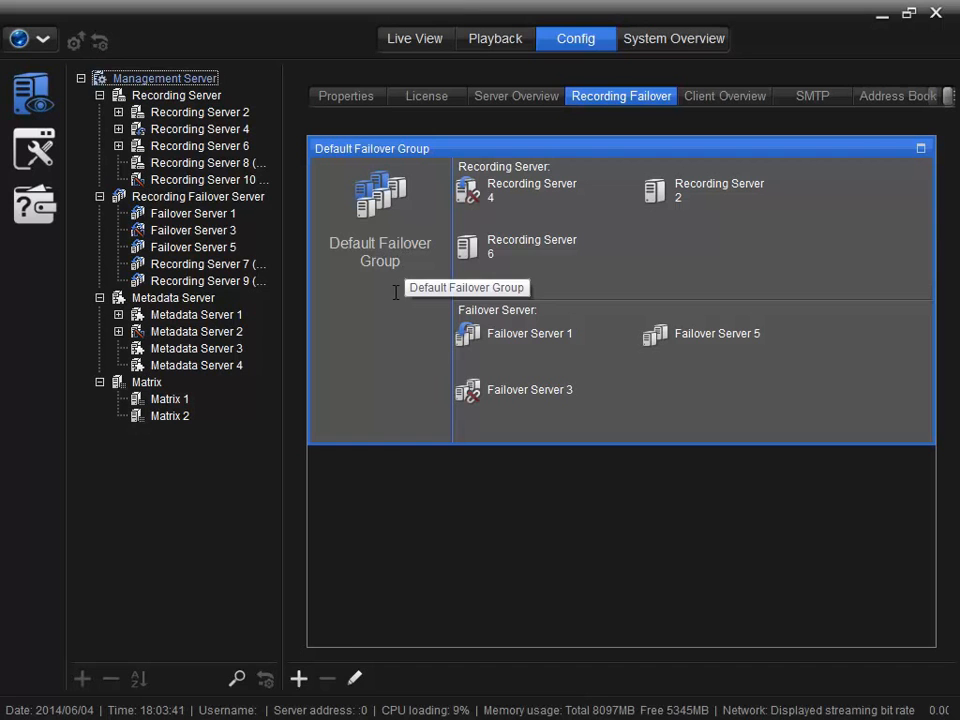
pyautogui.click(299, 679)
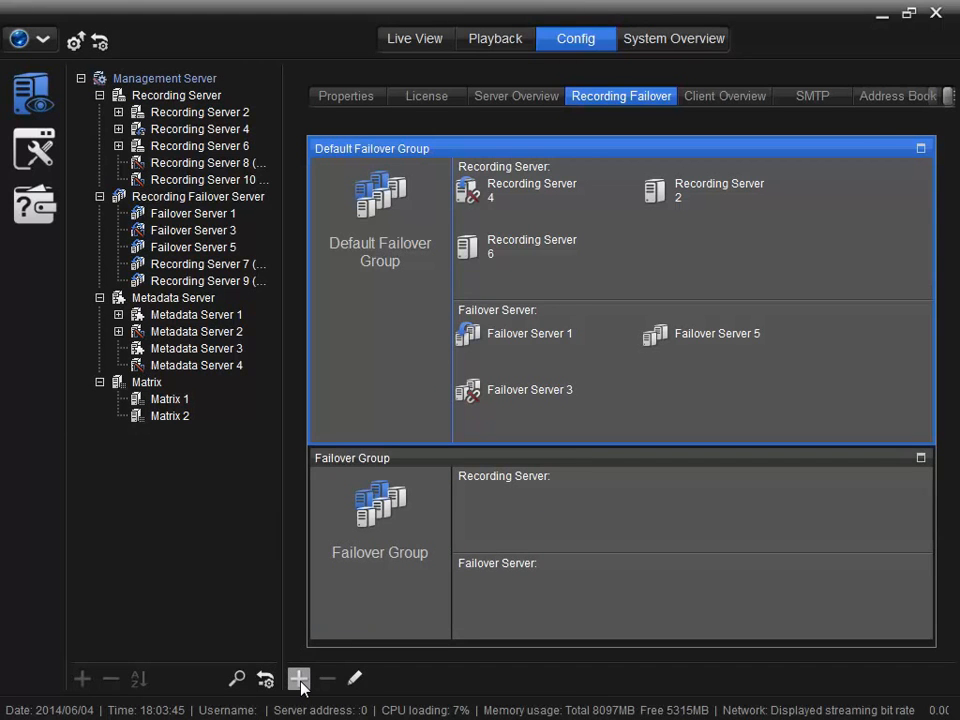
pyautogui.moveTo(489, 245); pyautogui.dragTo(481, 530)
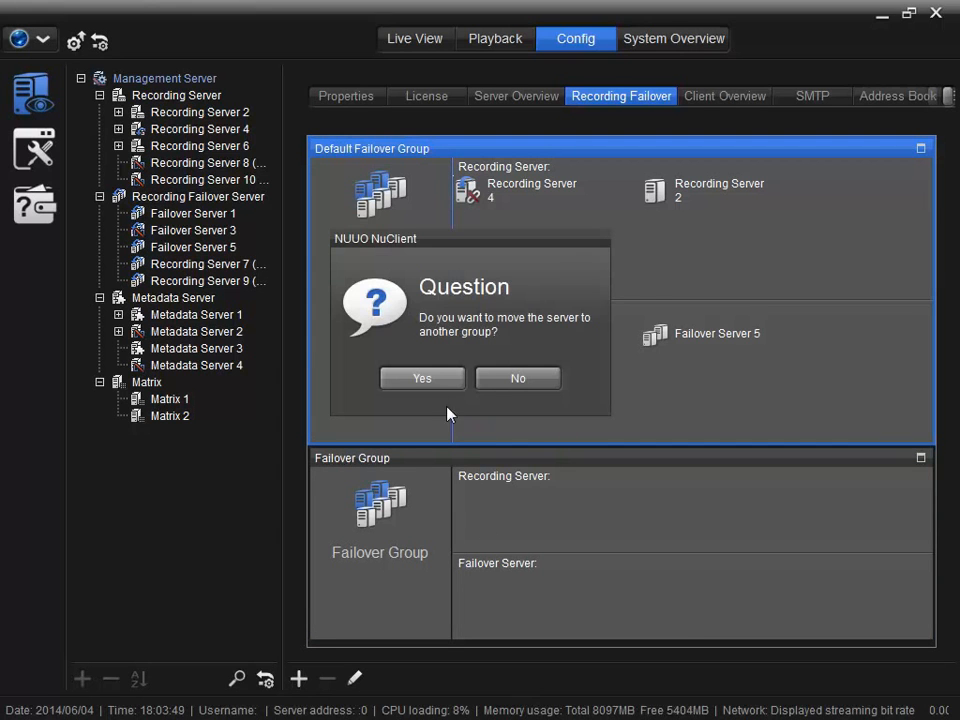
pyautogui.click(435, 380)
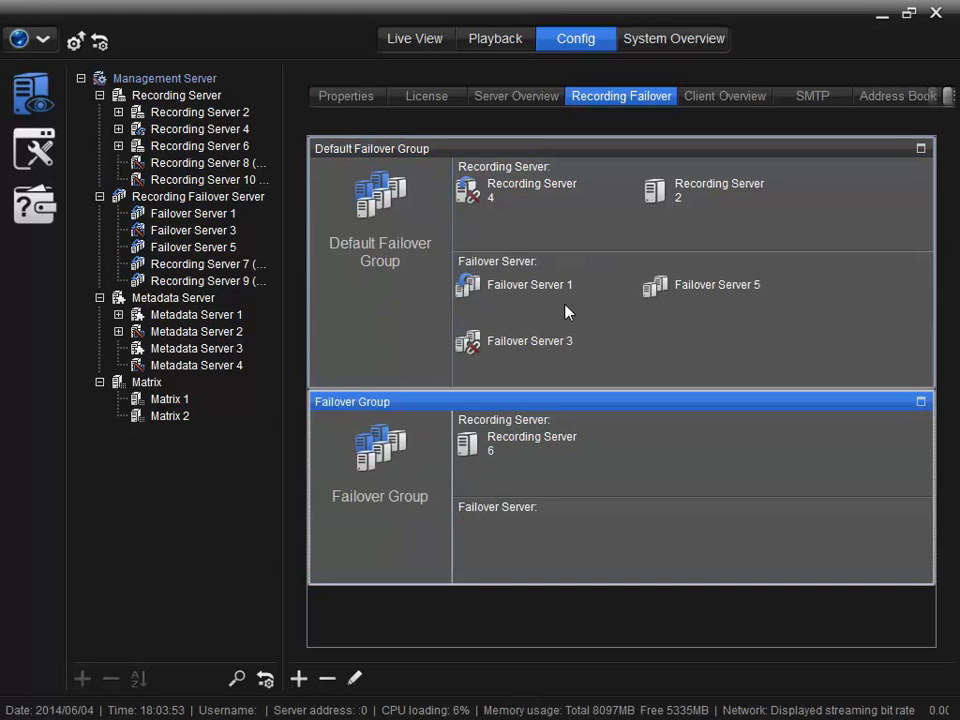
pyautogui.moveTo(654, 285); pyautogui.dragTo(472, 541)
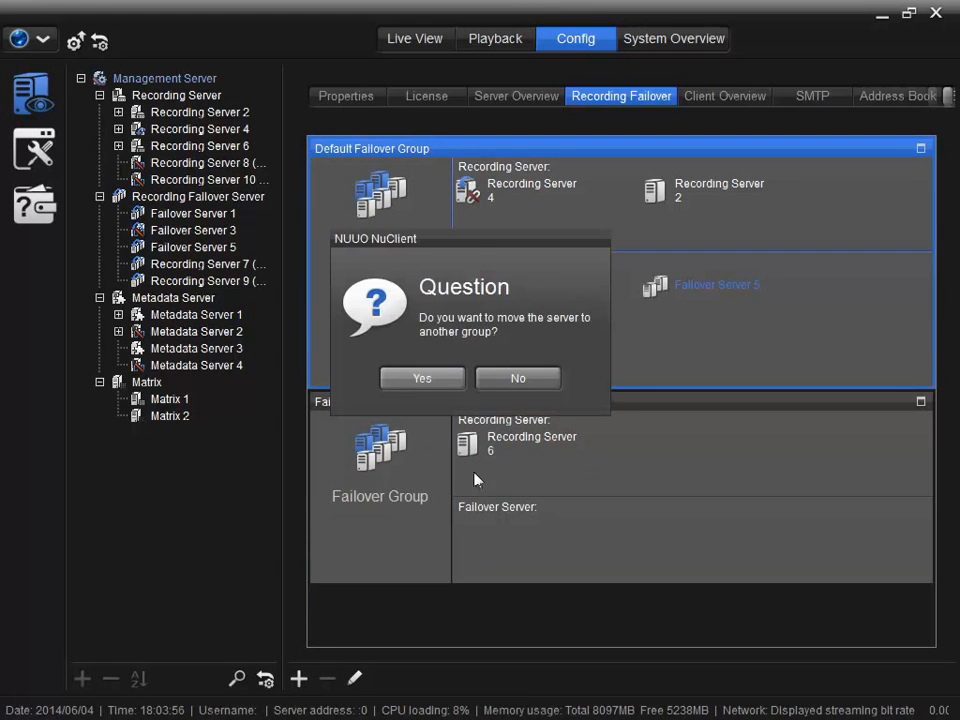
pyautogui.click(447, 381)
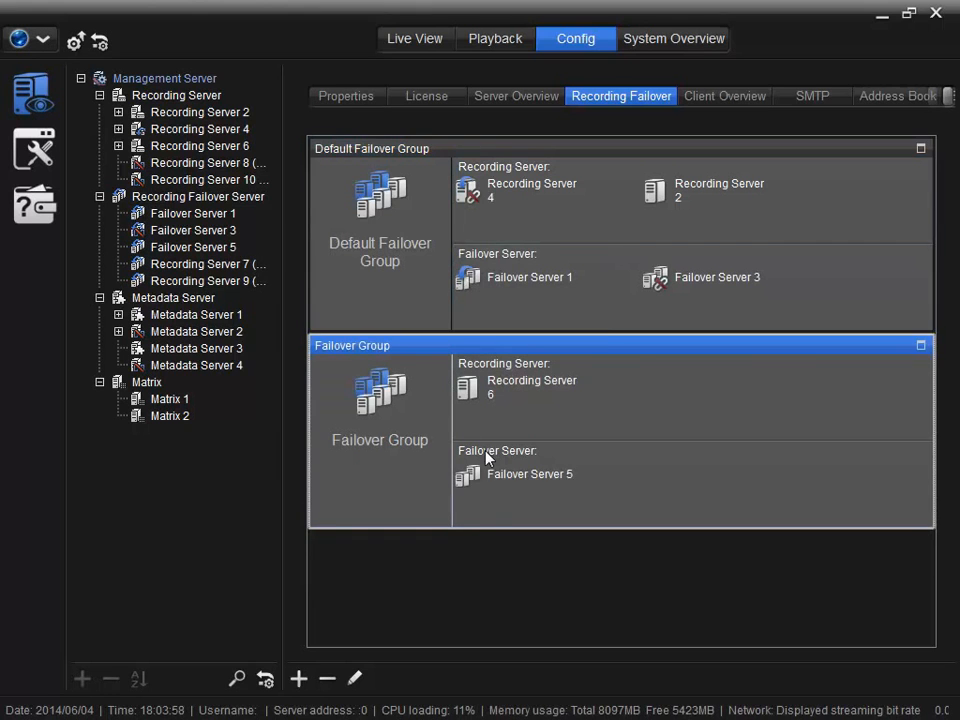
pyautogui.moveTo(478, 190); pyautogui.dragTo(617, 399)
pyautogui.click(440, 384)
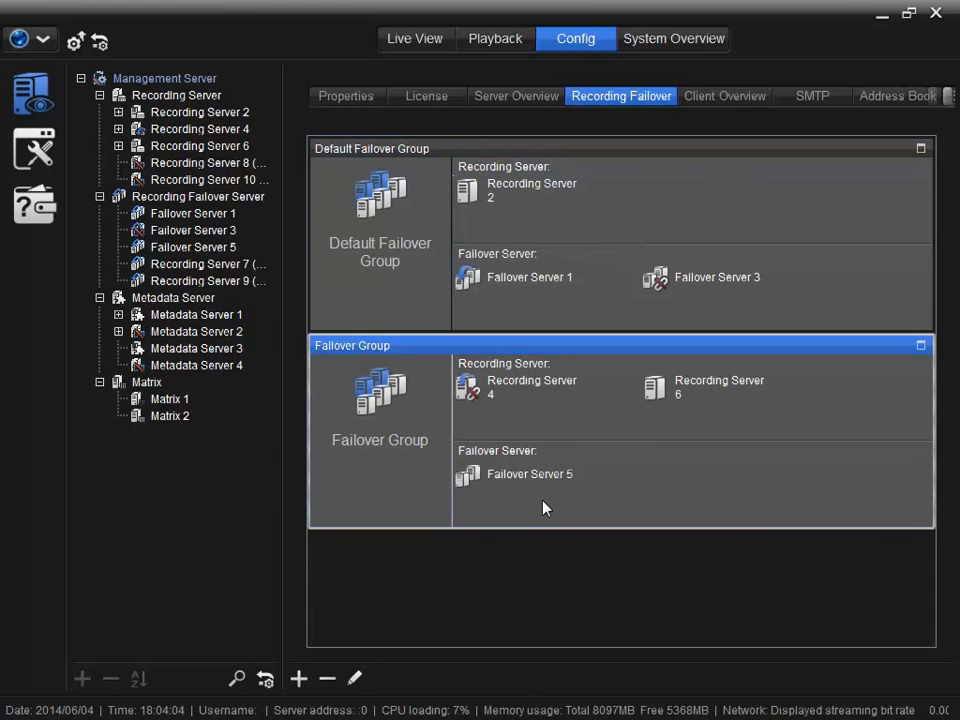
pyautogui.moveTo(543, 508)
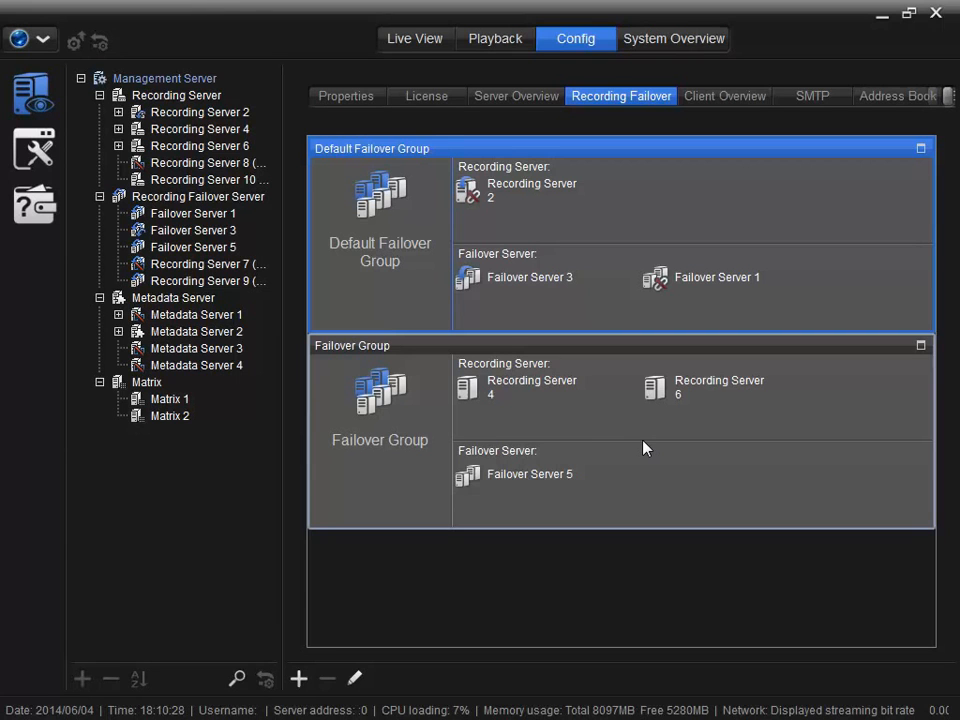
# Start and confirm a 20-minute failover simulation for Recording Server 6
pyautogui.moveTo(653, 388)
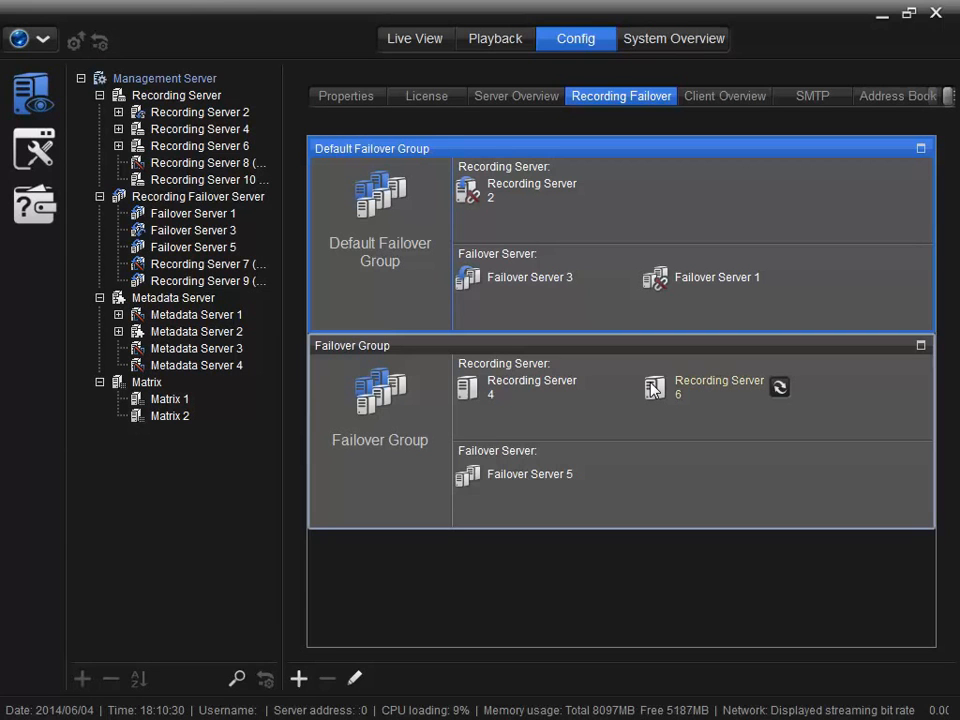
pyautogui.click(779, 388)
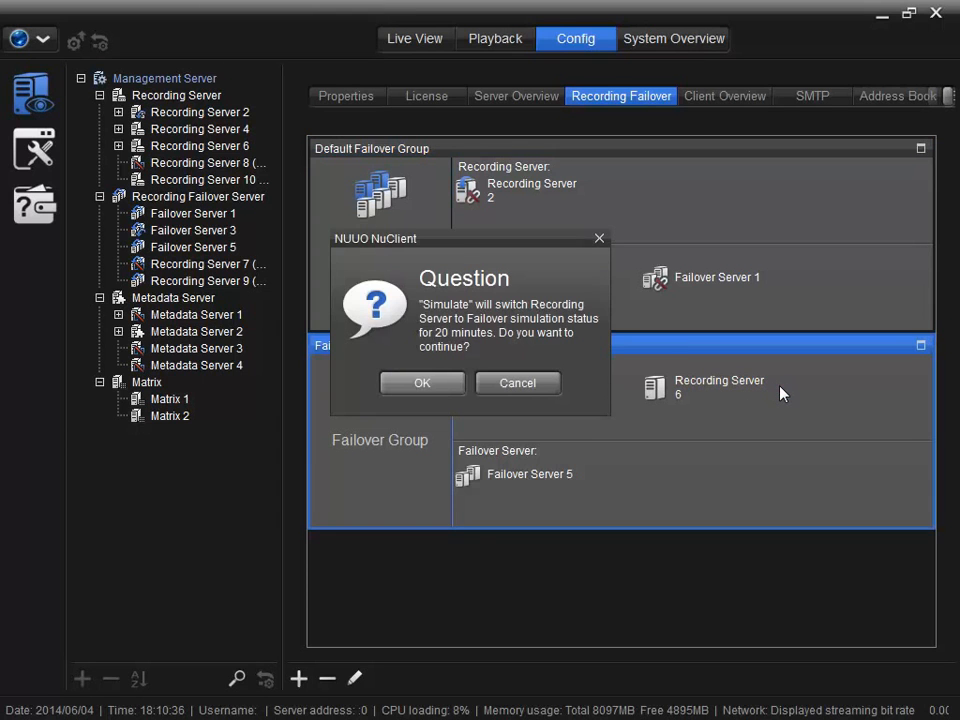
pyautogui.click(458, 385)
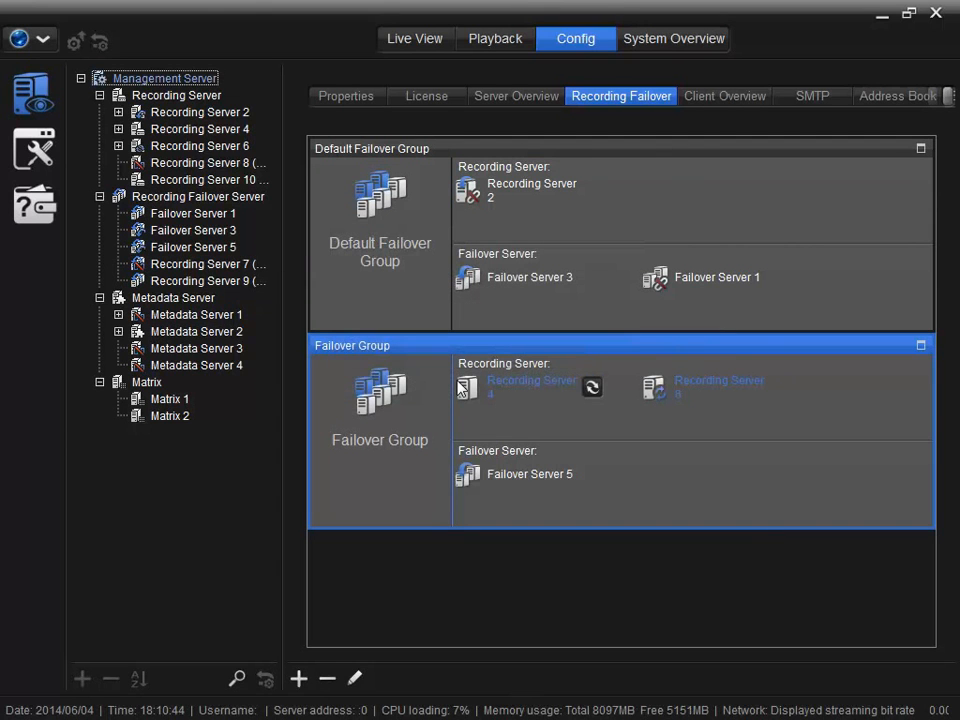
pyautogui.moveTo(470, 492)
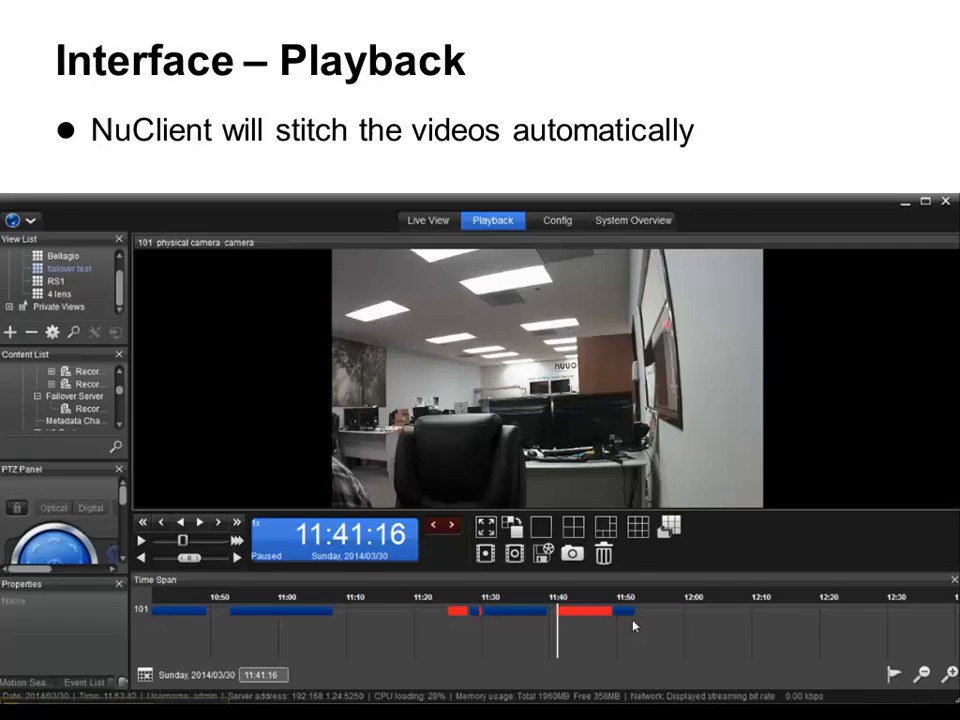
pyautogui.click(149, 611)
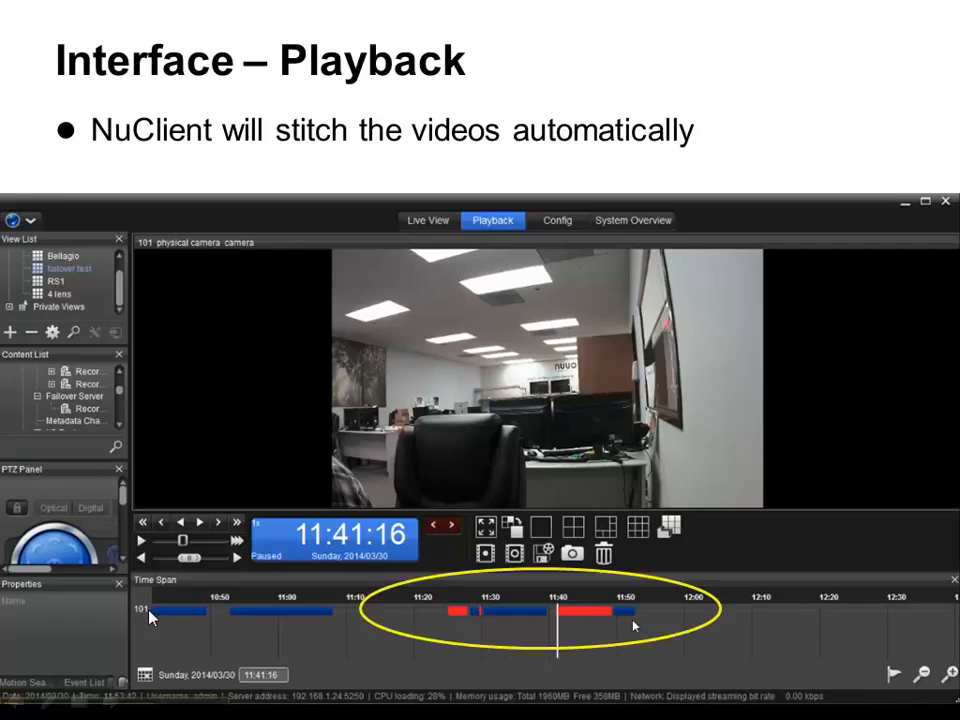